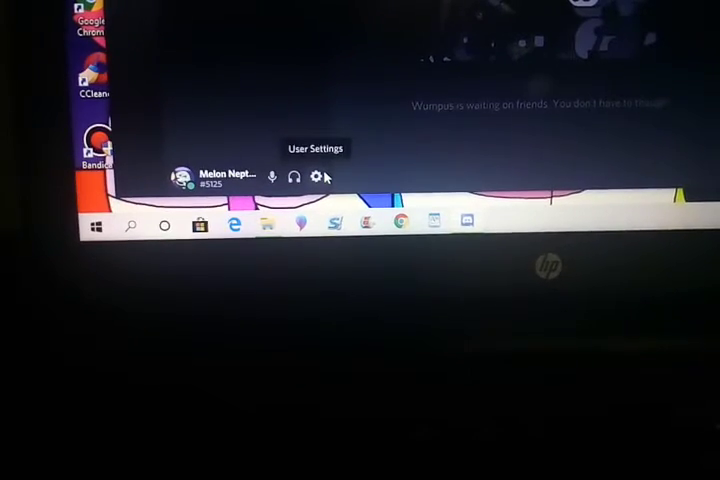
Open User Settings on My Account to edit the username and email
click(318, 181)
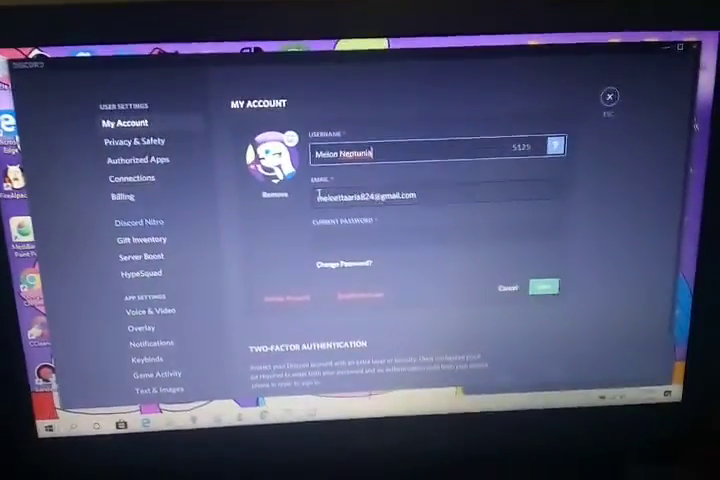
Cancel the pending rename to 'Melon Neptunia' without entering the current password
click(398, 252)
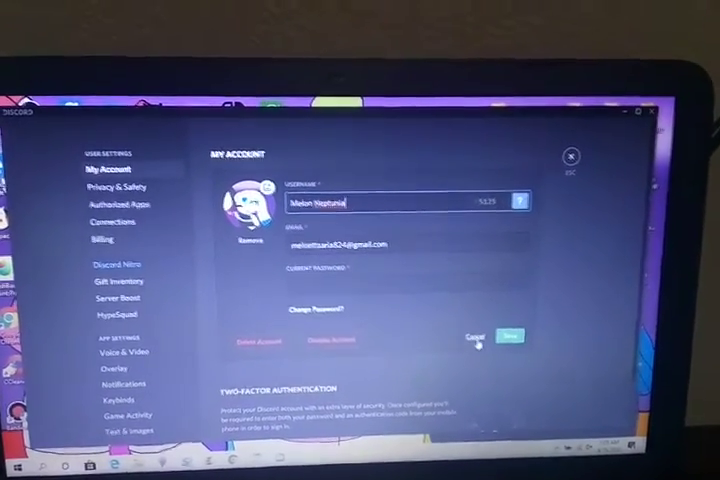
click(476, 339)
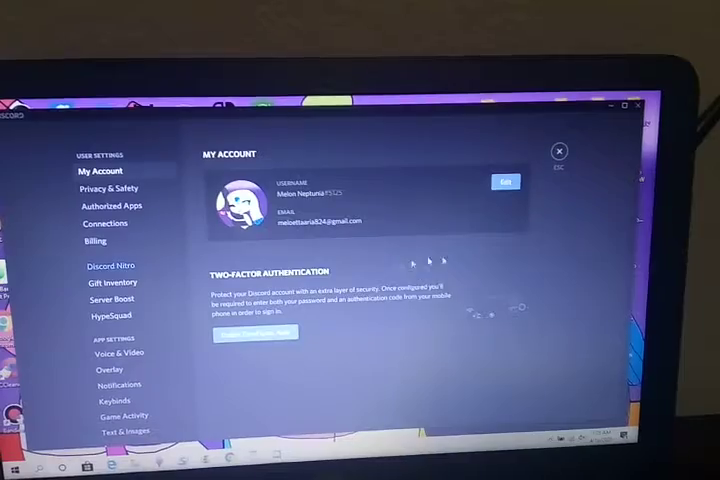